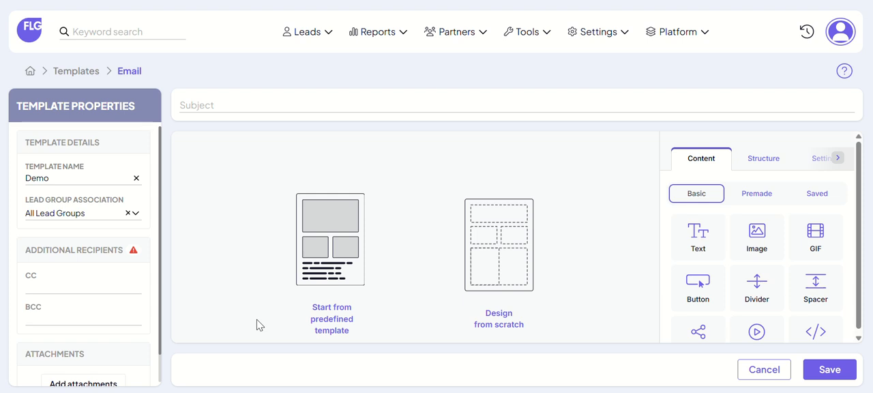
Step: Browse the predefined templates, preview "The Timeless Charm of a Paper Diary" in its mobile and desktop views, and close the gallery
click(355, 290)
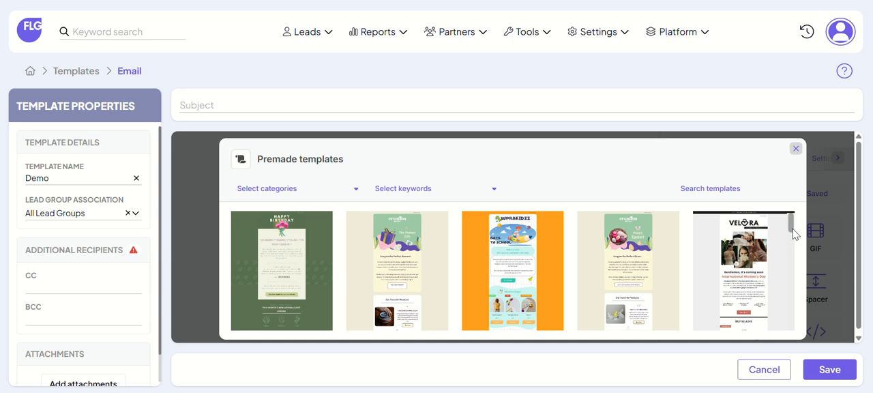
drag(792, 230, 797, 257)
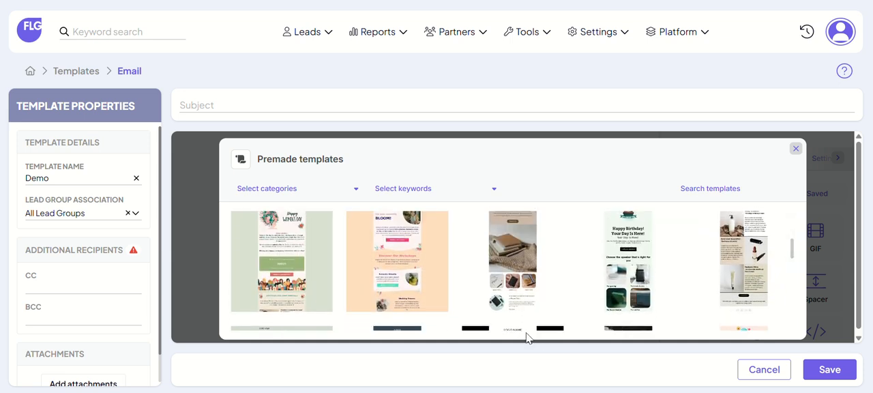
click(512, 298)
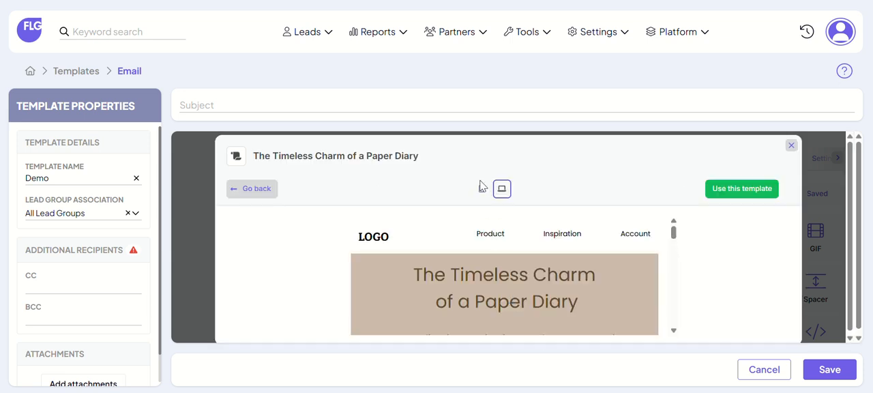
click(481, 190)
click(502, 189)
drag(674, 234, 691, 296)
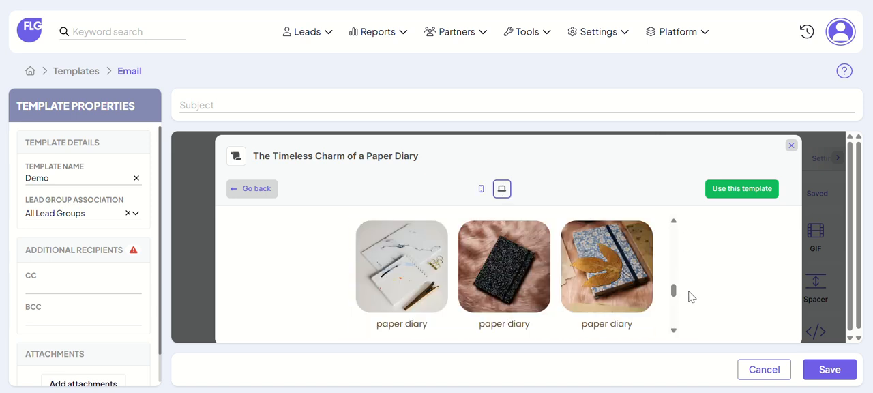
click(737, 196)
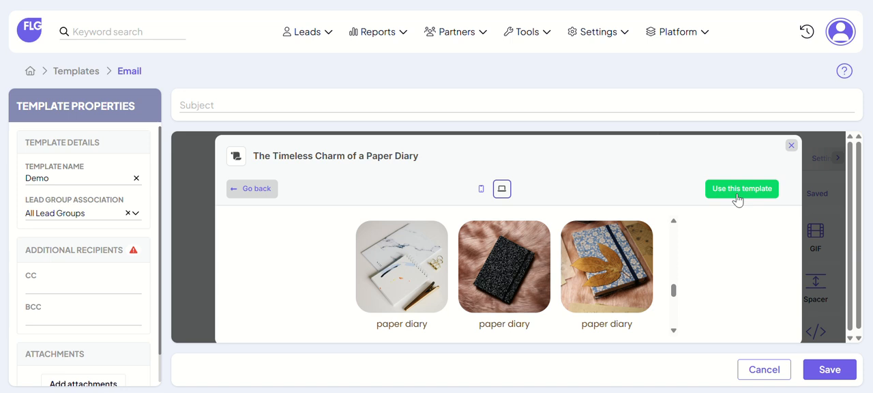
click(791, 146)
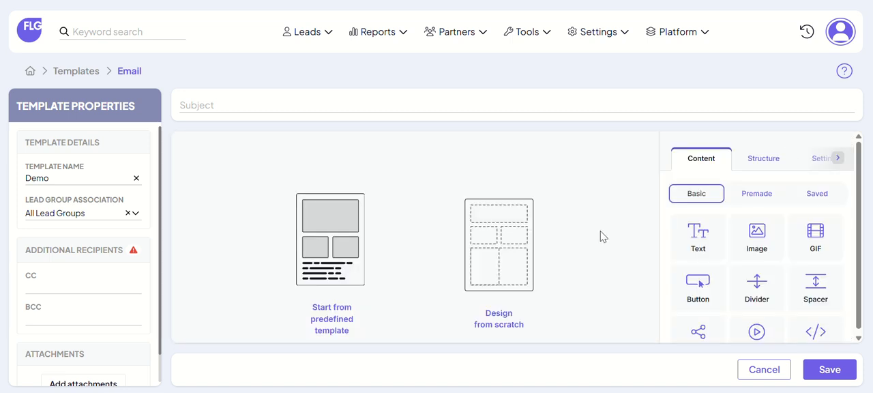
Step: Start the email design from scratch and insert an image block in its empty structure
click(524, 263)
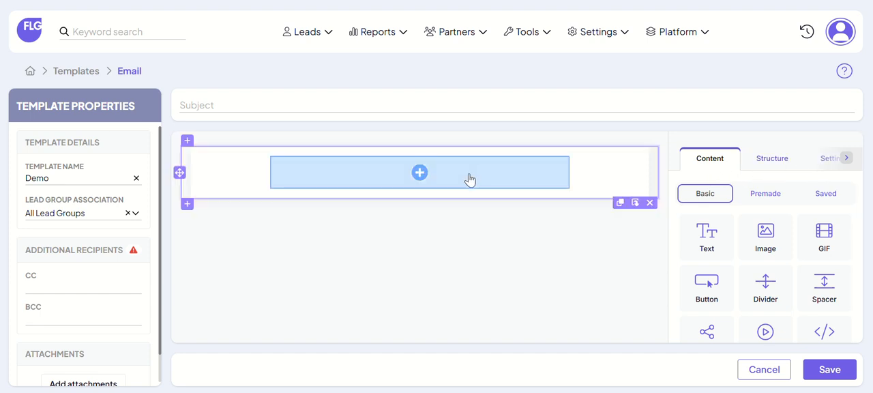
click(430, 175)
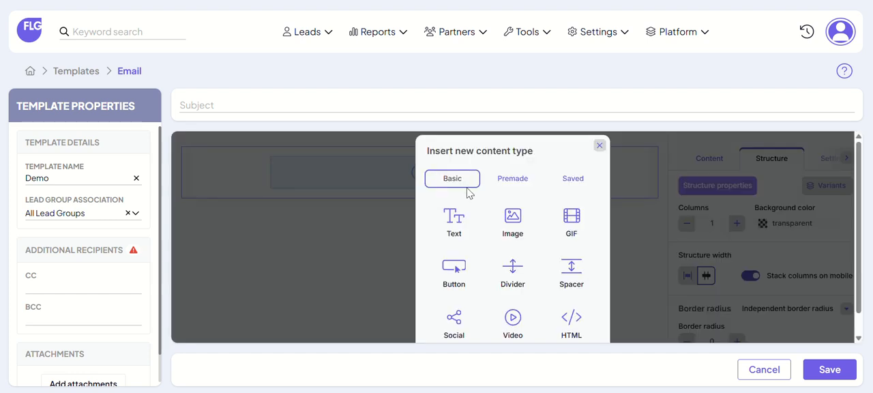
click(514, 225)
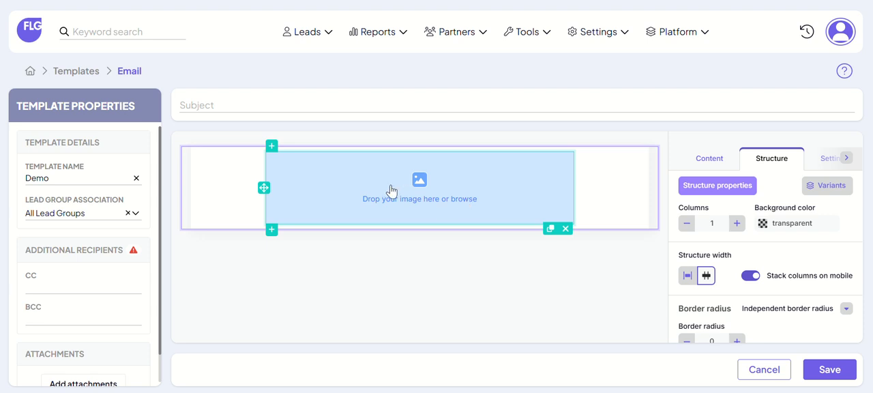
Step: Fill the image block with BOViewSystemFile.png from the file manager and set the image size to 90 px
click(421, 186)
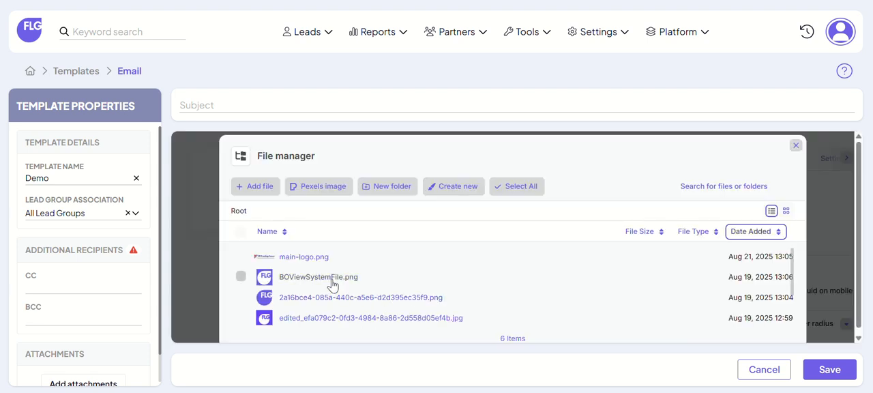
click(332, 281)
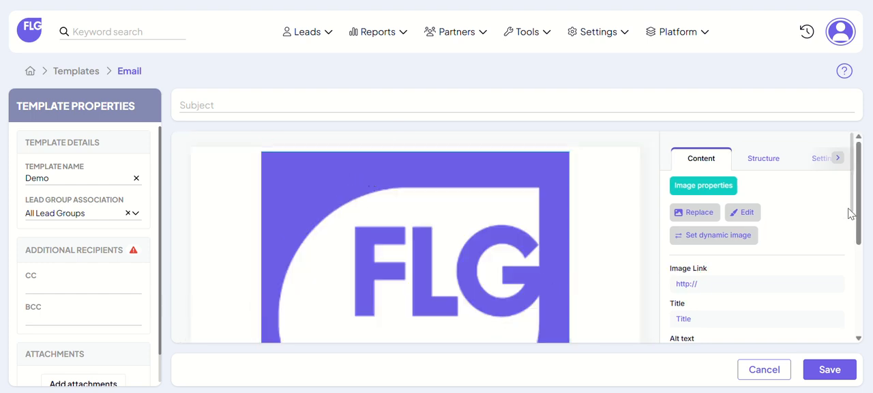
drag(852, 204, 696, 272)
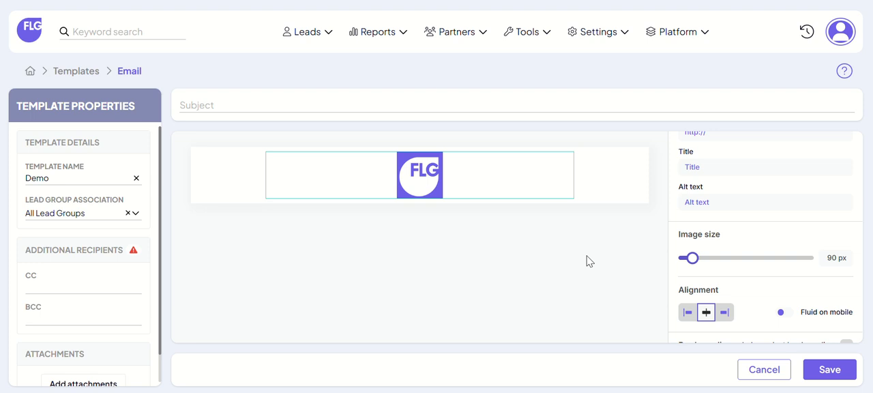
Step: Set the logo structure's background color to 6F5EE8 by sampling the purple of the logo
click(621, 171)
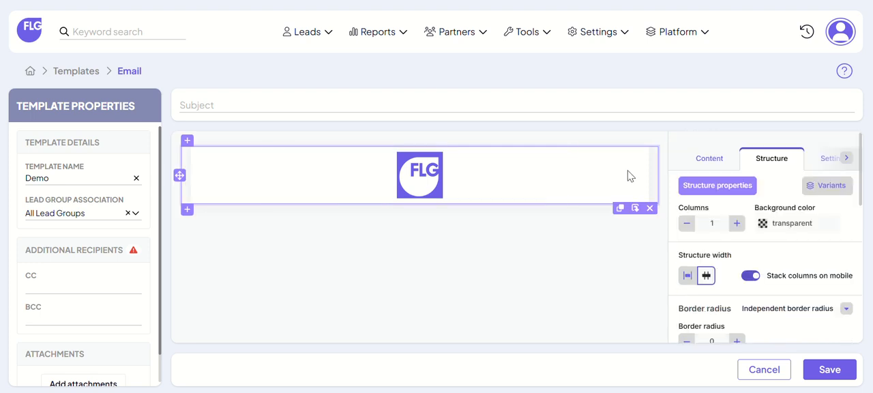
click(763, 227)
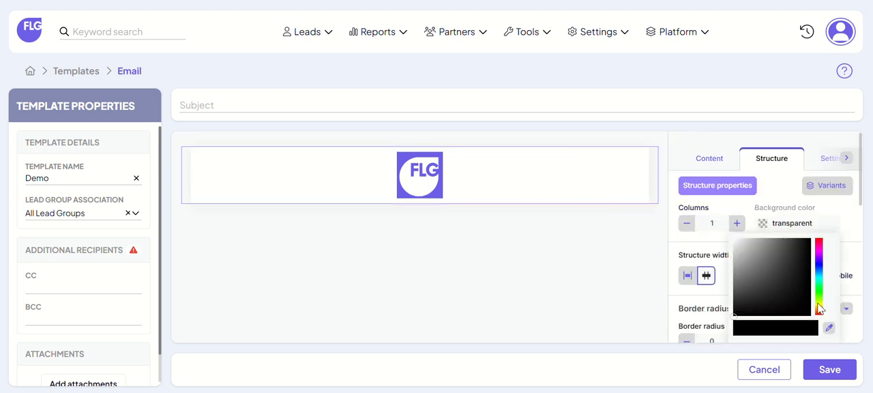
click(830, 329)
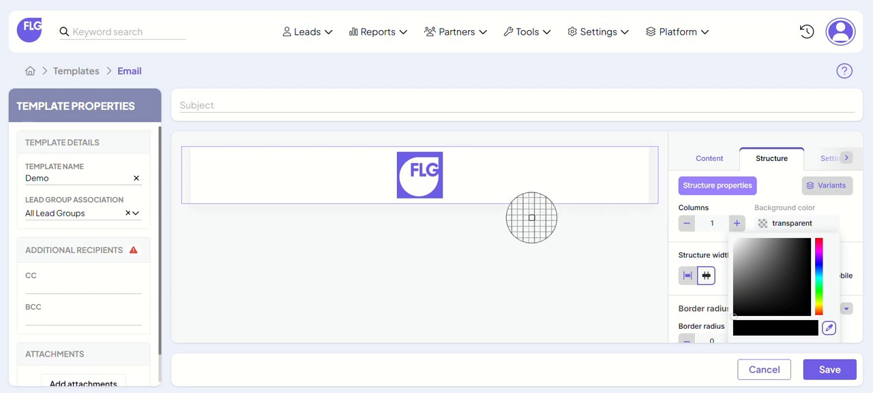
click(440, 197)
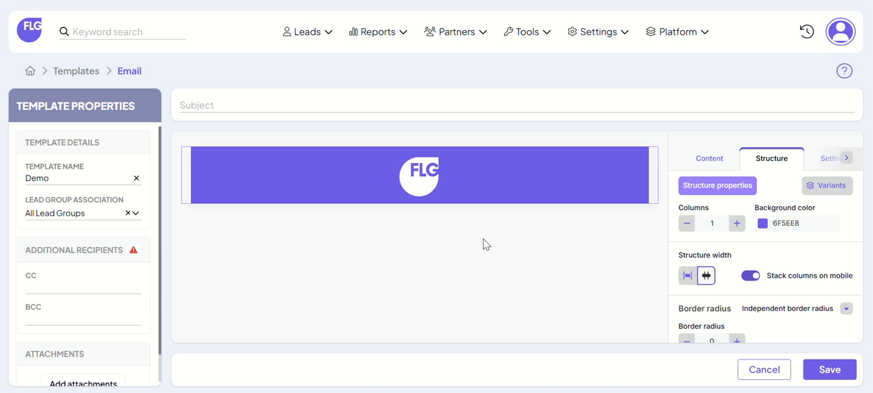
Step: Add a single-column structure below the logo header and insert a text block in it
click(767, 159)
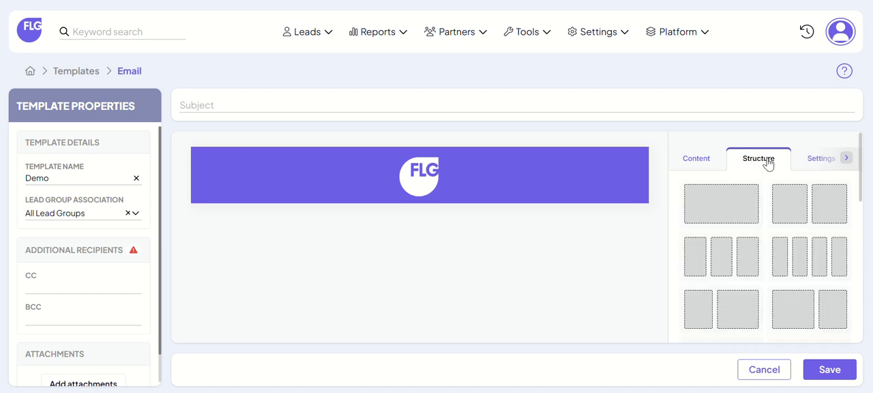
drag(750, 202, 436, 220)
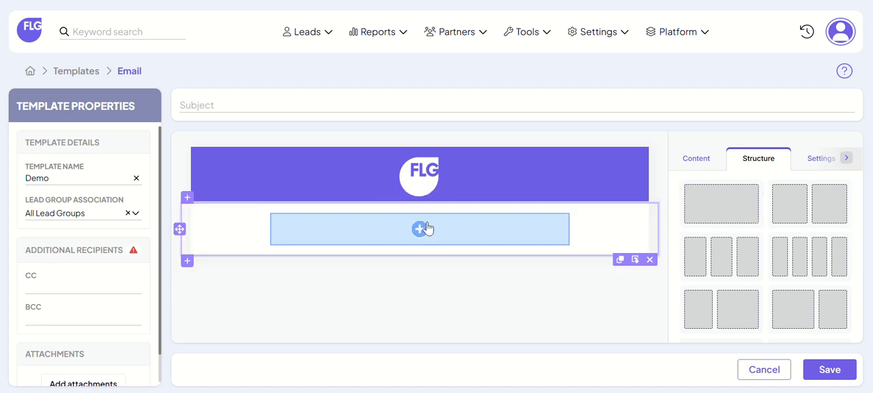
click(420, 229)
click(455, 232)
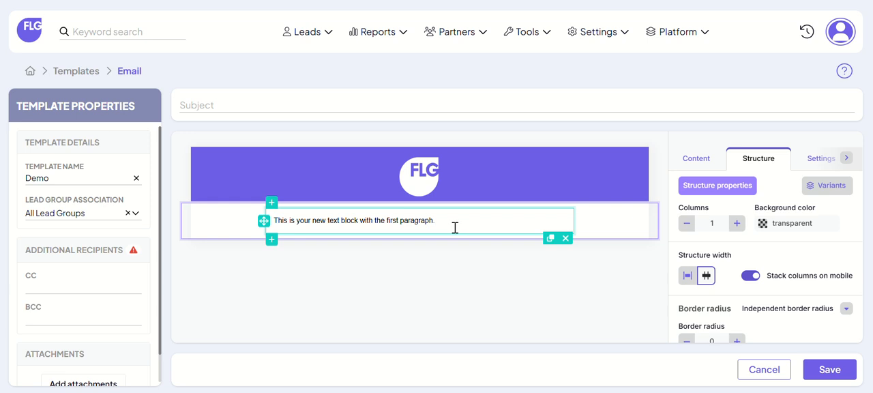
click(444, 221)
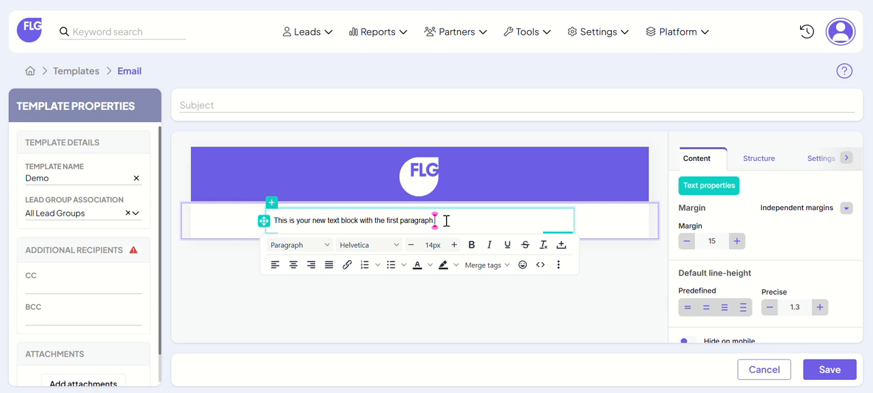
click(614, 271)
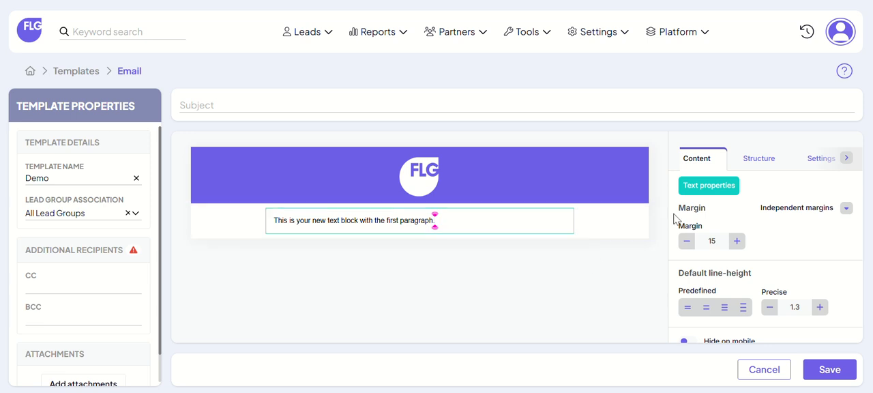
Step: Add a two-column structure below the text block and insert a button in each column
click(775, 161)
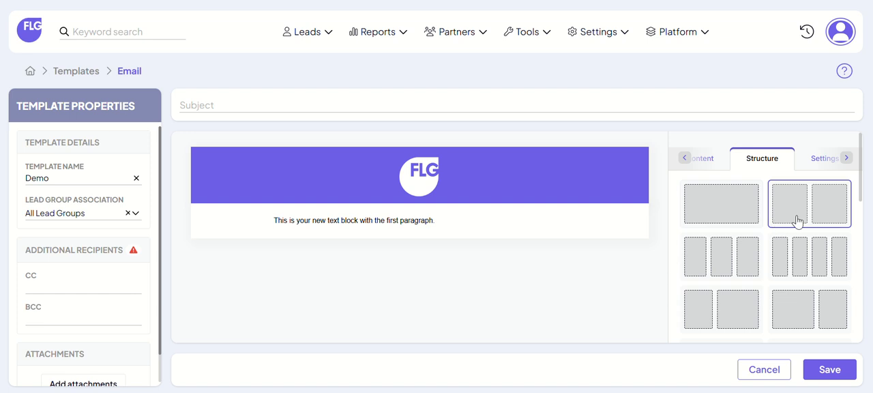
drag(798, 220, 394, 246)
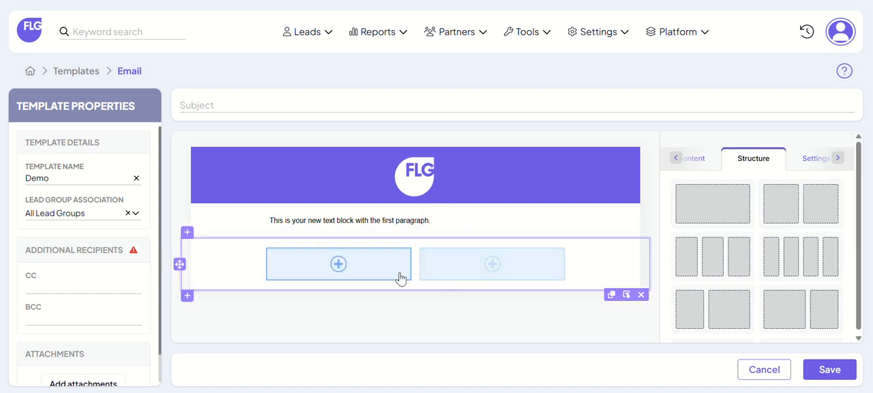
click(352, 266)
click(450, 276)
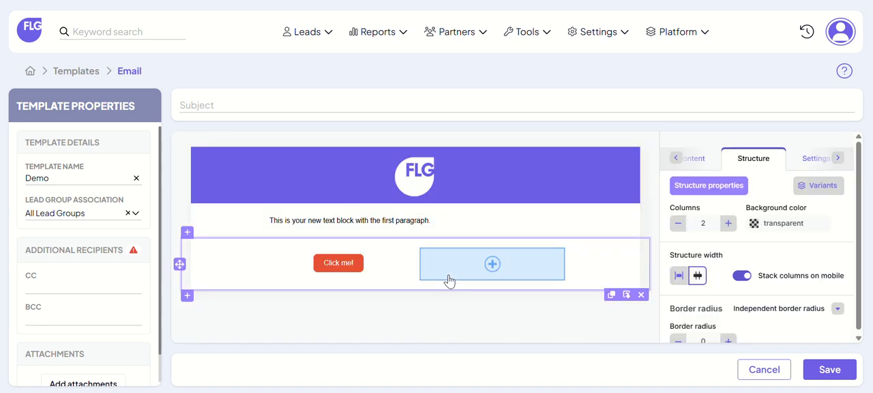
click(479, 271)
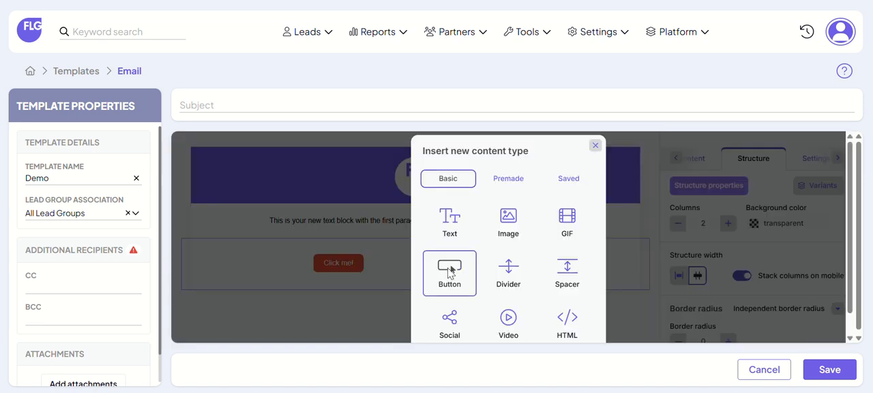
click(449, 272)
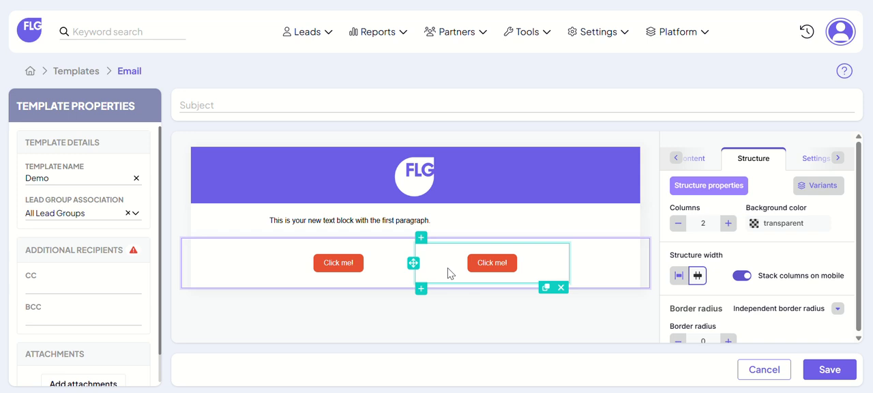
Step: Set the first-column button's color to 6F5EE8 by sampling the header background
click(360, 265)
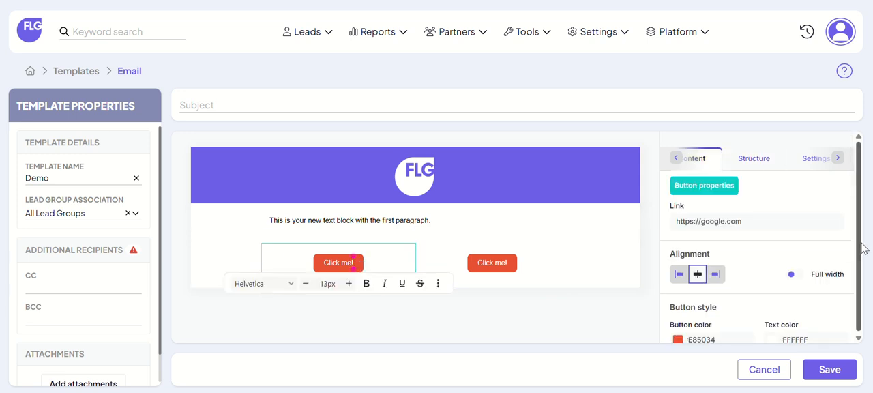
drag(852, 196, 859, 224)
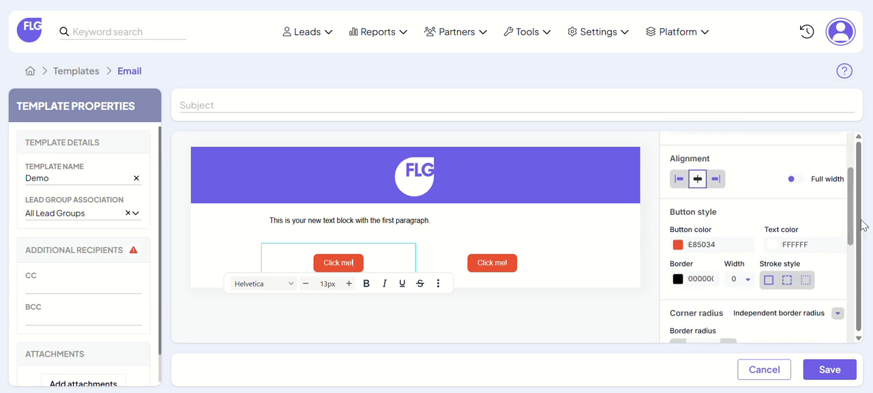
click(679, 237)
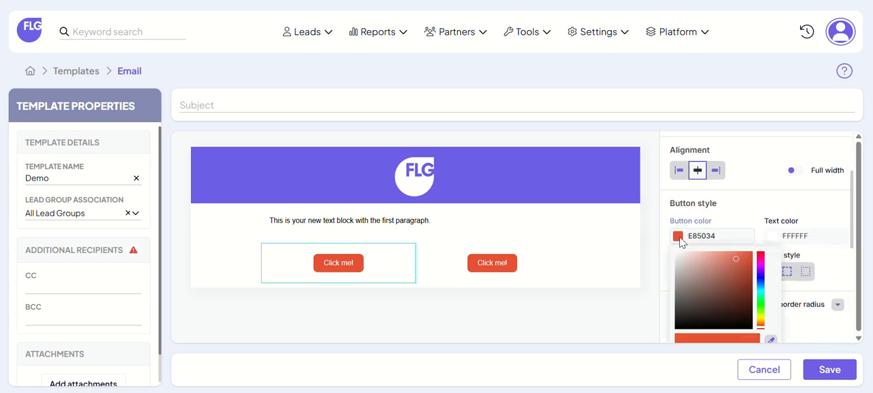
click(771, 341)
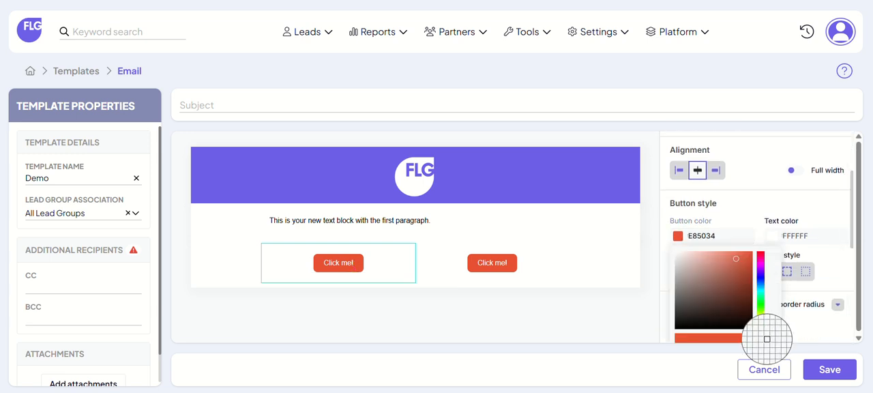
click(328, 177)
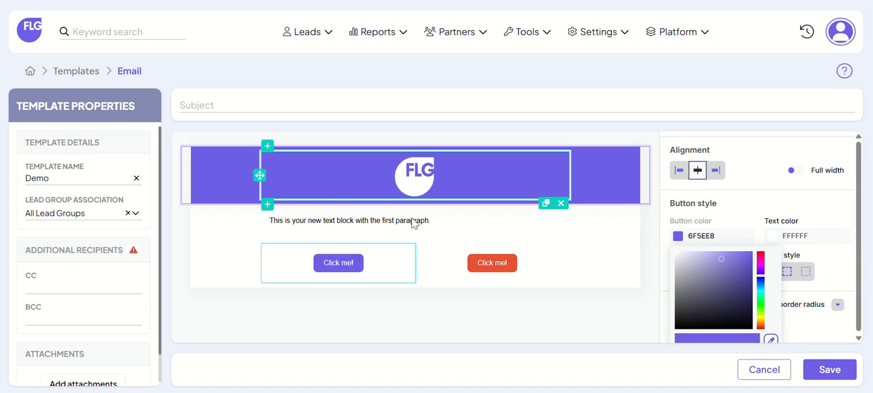
Step: Set the second-column button's color to 6F5EE8 by sampling the header background
click(492, 263)
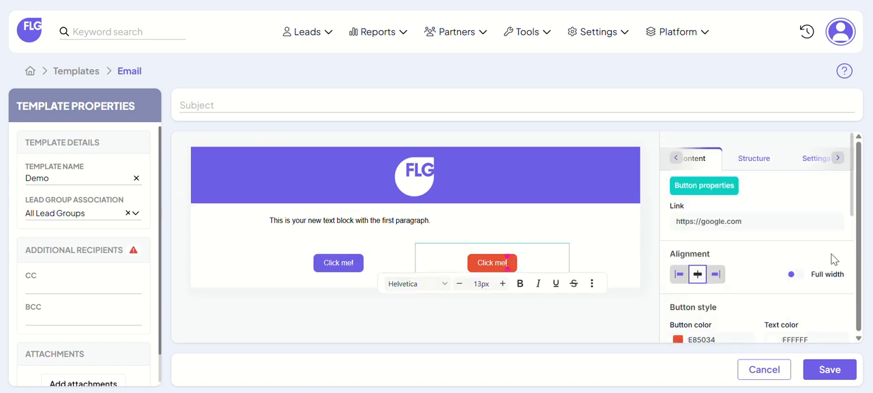
scroll(750, 286, down, 2)
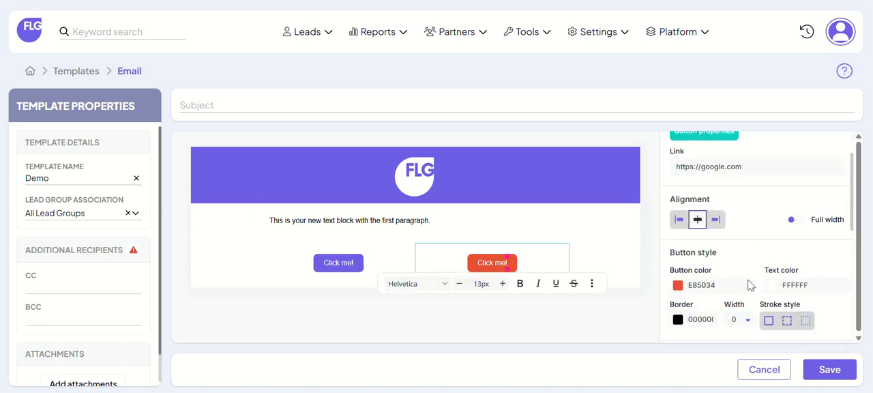
click(678, 285)
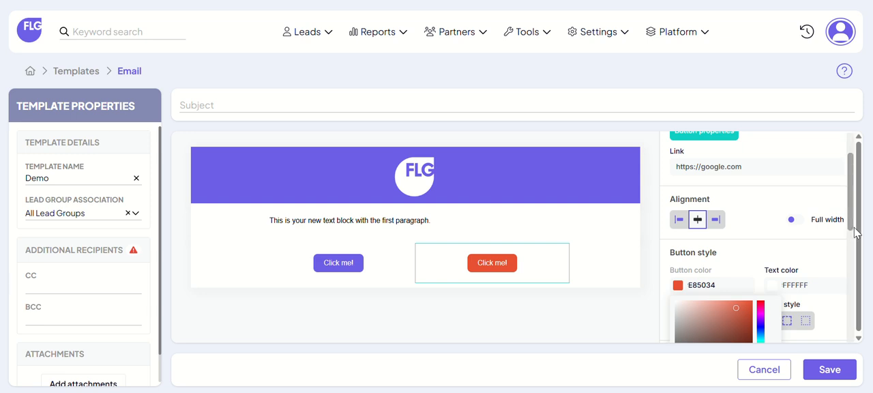
drag(853, 230, 860, 262)
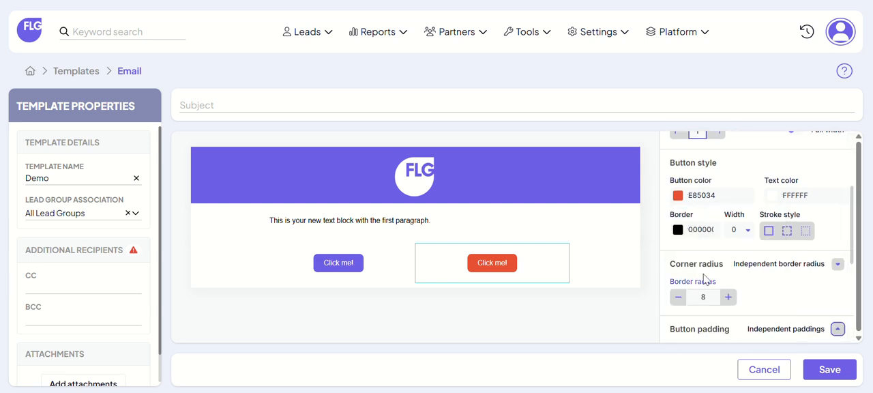
click(677, 195)
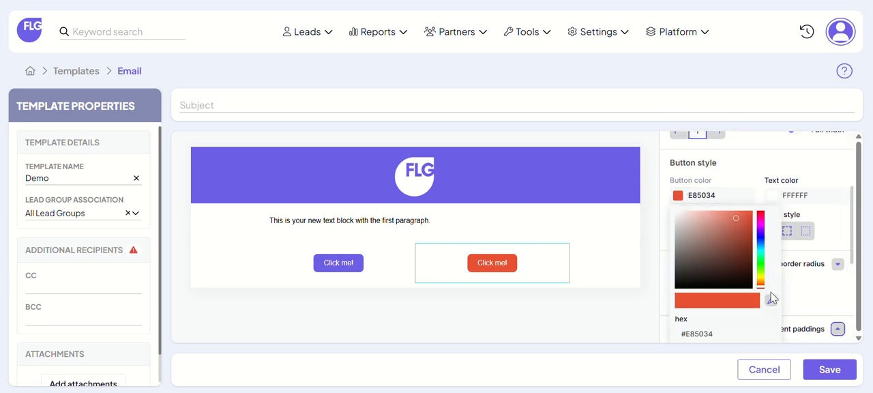
click(771, 300)
click(516, 190)
click(550, 314)
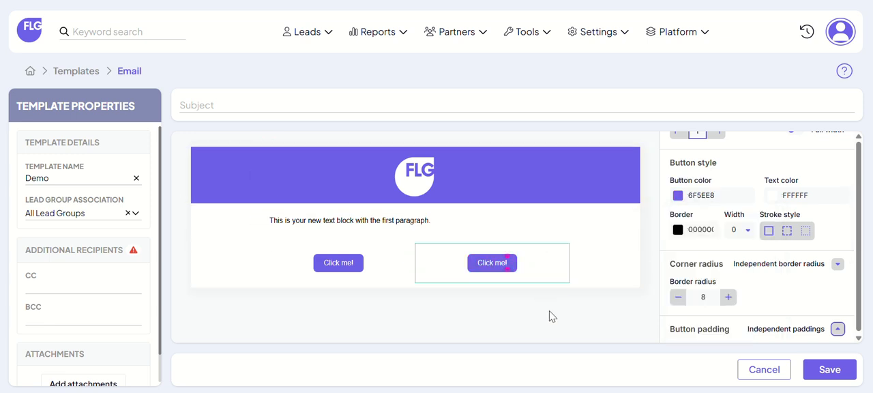
Step: Save the logo header structure as a reusable block named "Demo Header"
drag(852, 246, 844, 202)
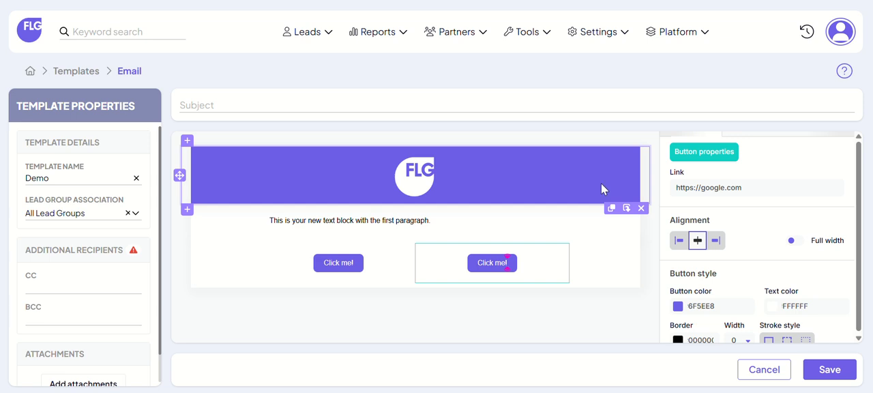
click(626, 210)
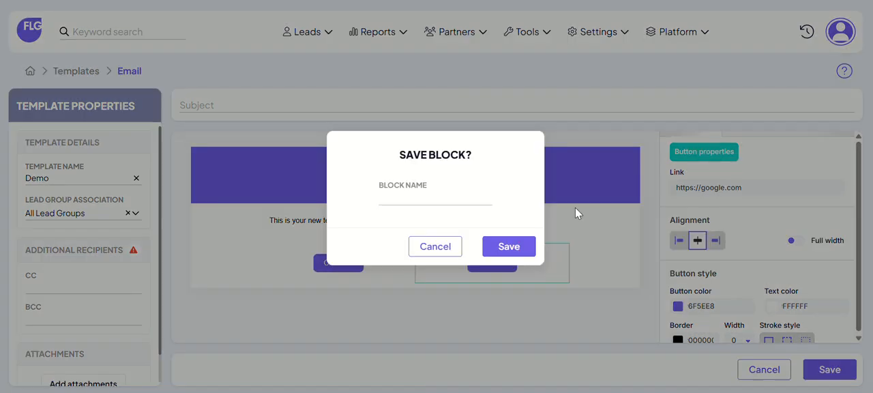
click(457, 199)
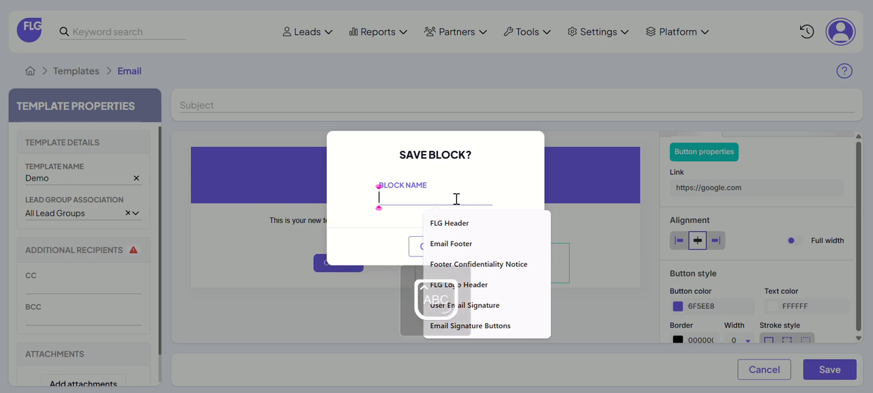
text(Demo Header)
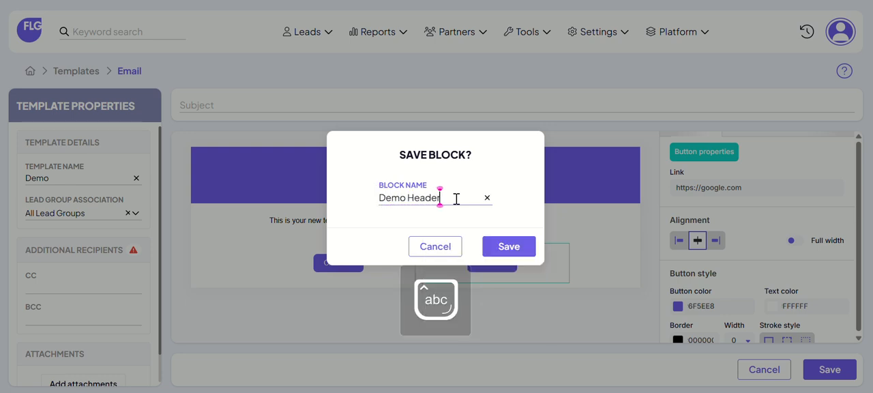
click(508, 247)
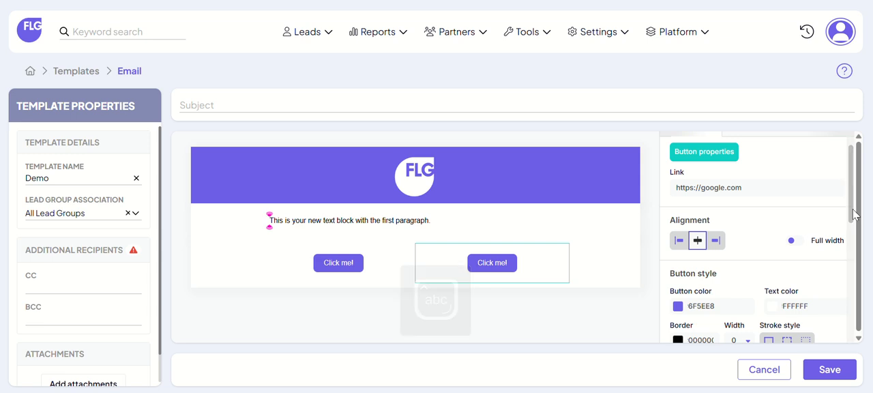
Step: Insert the saved "Hi Lead First Name" block below the logo header and the saved "FLG User Signature" block beneath that greeting
scroll(853, 205, up, 1)
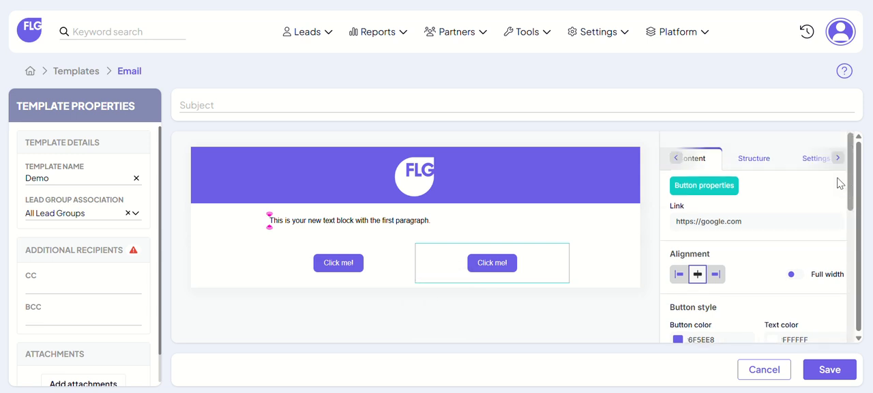
click(713, 159)
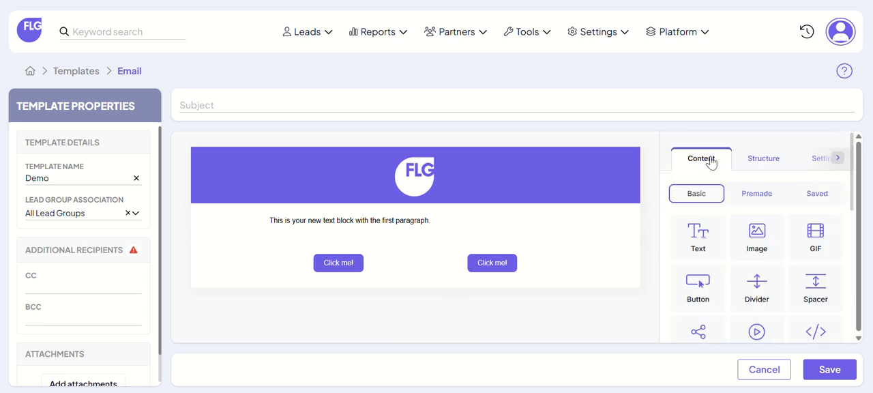
click(819, 196)
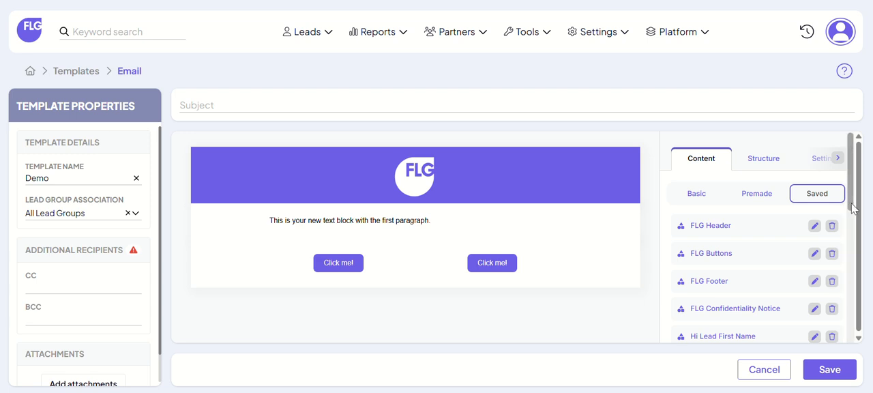
drag(852, 208, 864, 248)
scroll(749, 255, down, 3)
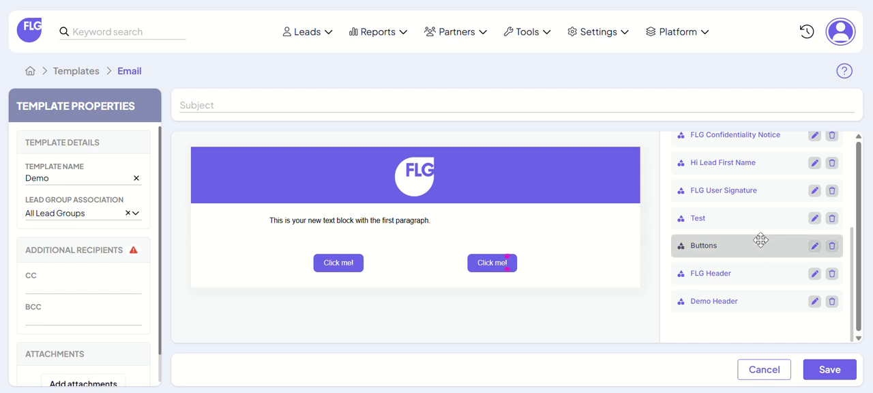
drag(727, 164, 487, 222)
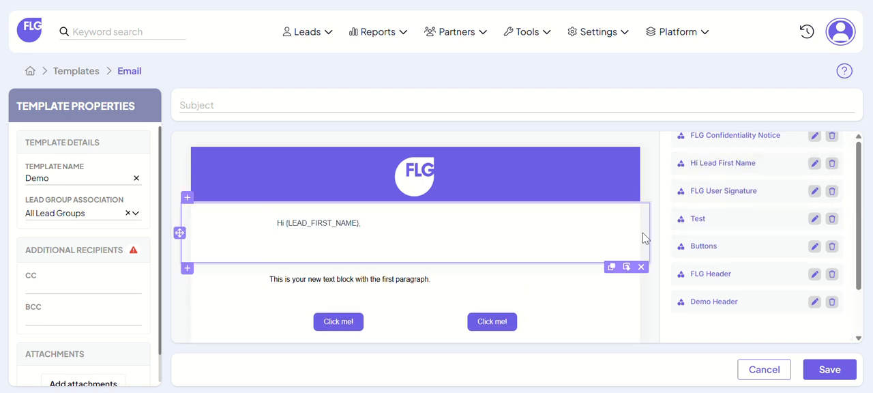
mouse_move(714, 189)
mouse_down()
mouse_move(604, 216)
mouse_move(451, 285)
mouse_up()
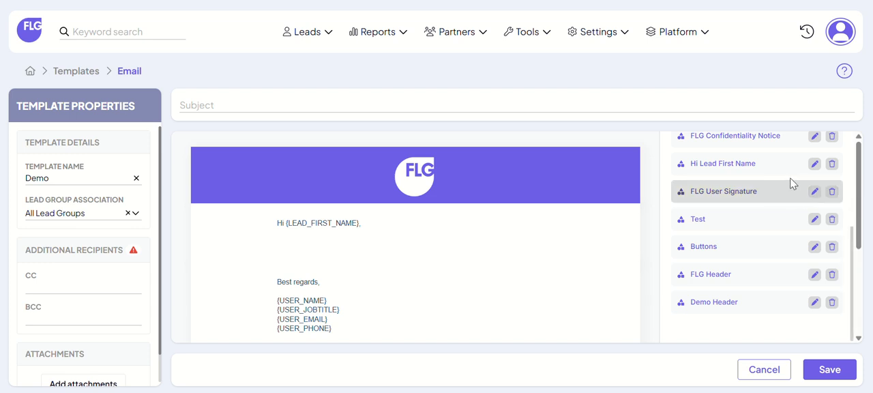
Step: Insert the saved "FLG Footer" block below the user signature and the saved "FLG Confidentiality Notice" block beneath the footer
drag(850, 247, 850, 218)
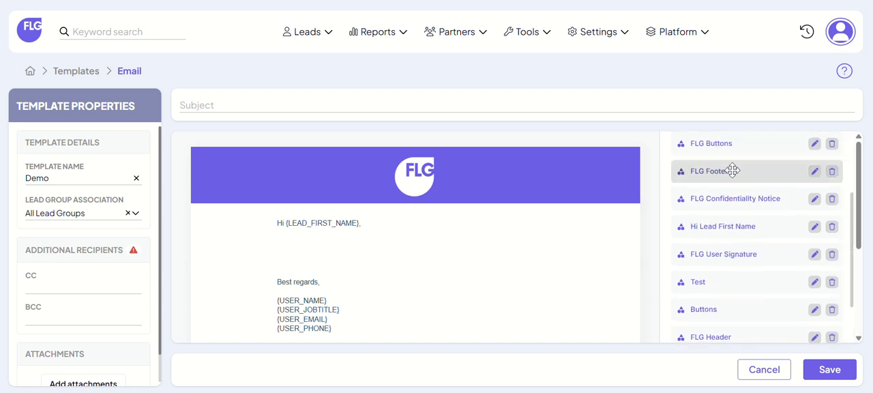
drag(731, 171, 385, 195)
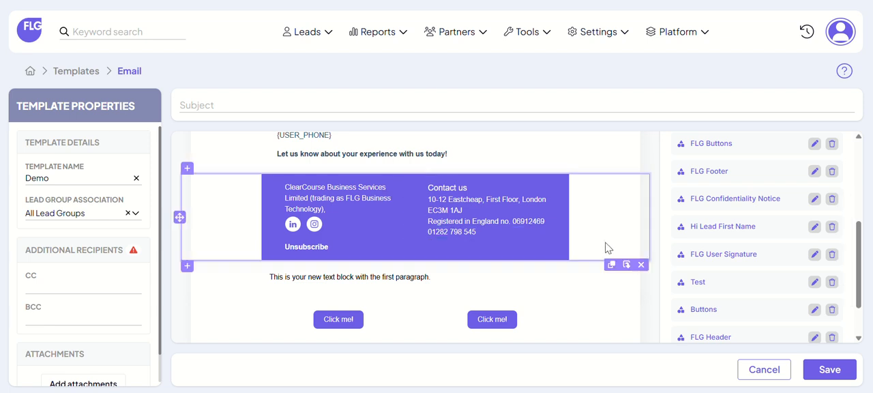
drag(724, 209, 462, 286)
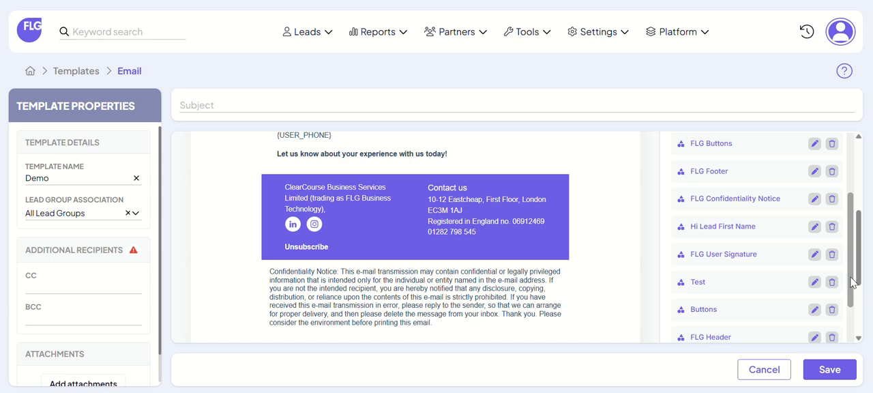
scroll(852, 281, up, 2)
mouse_move(863, 263)
mouse_down()
mouse_move(862, 199)
mouse_move(867, 253)
mouse_move(860, 266)
mouse_move(862, 224)
mouse_up()
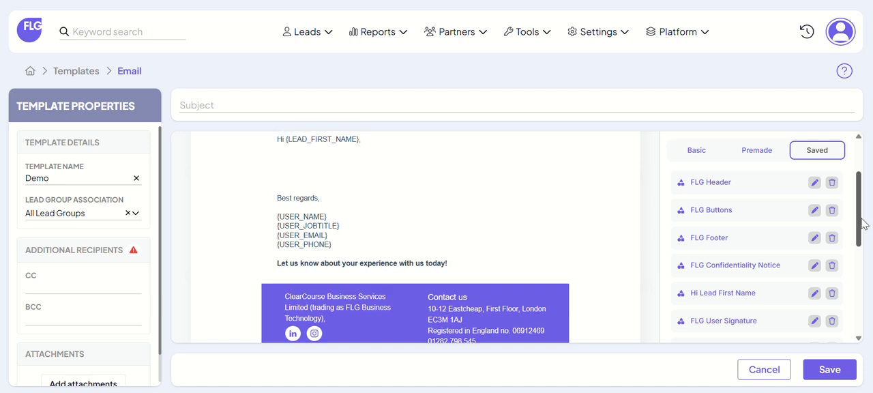